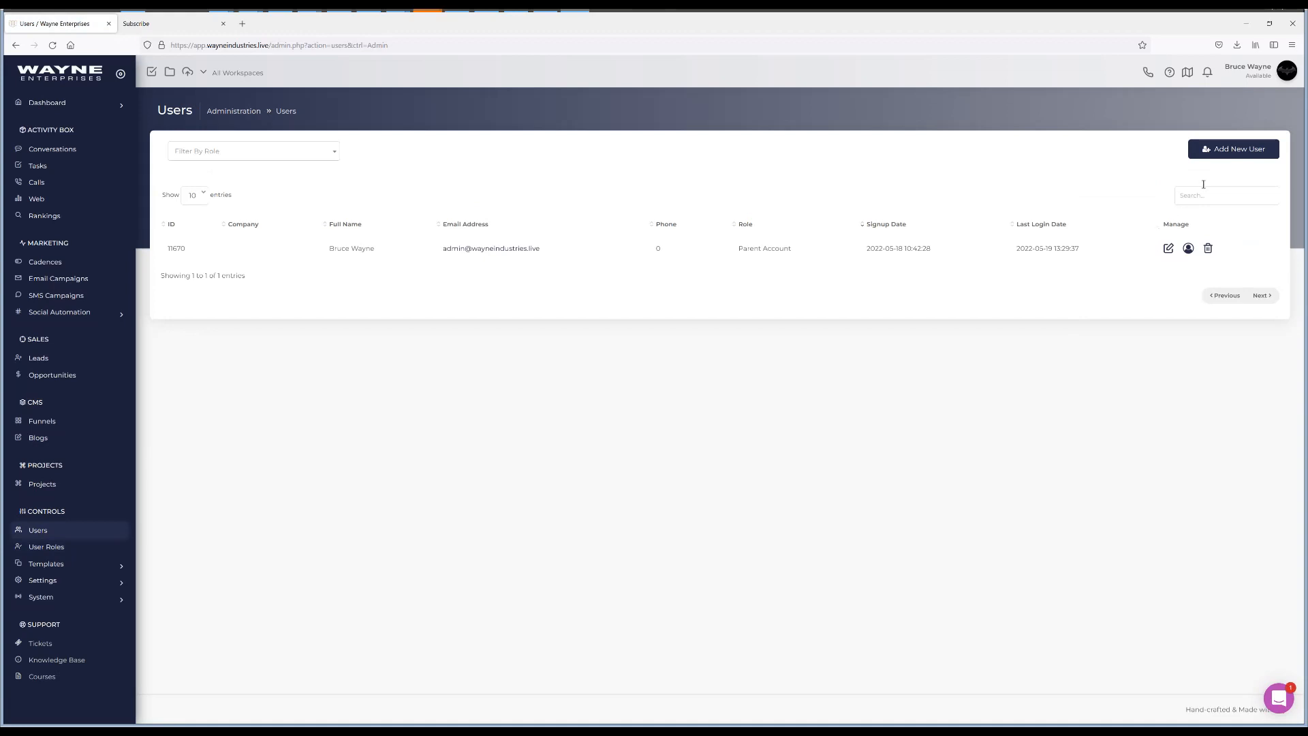
Open the Create a New User dialog with Add New User
click(1238, 156)
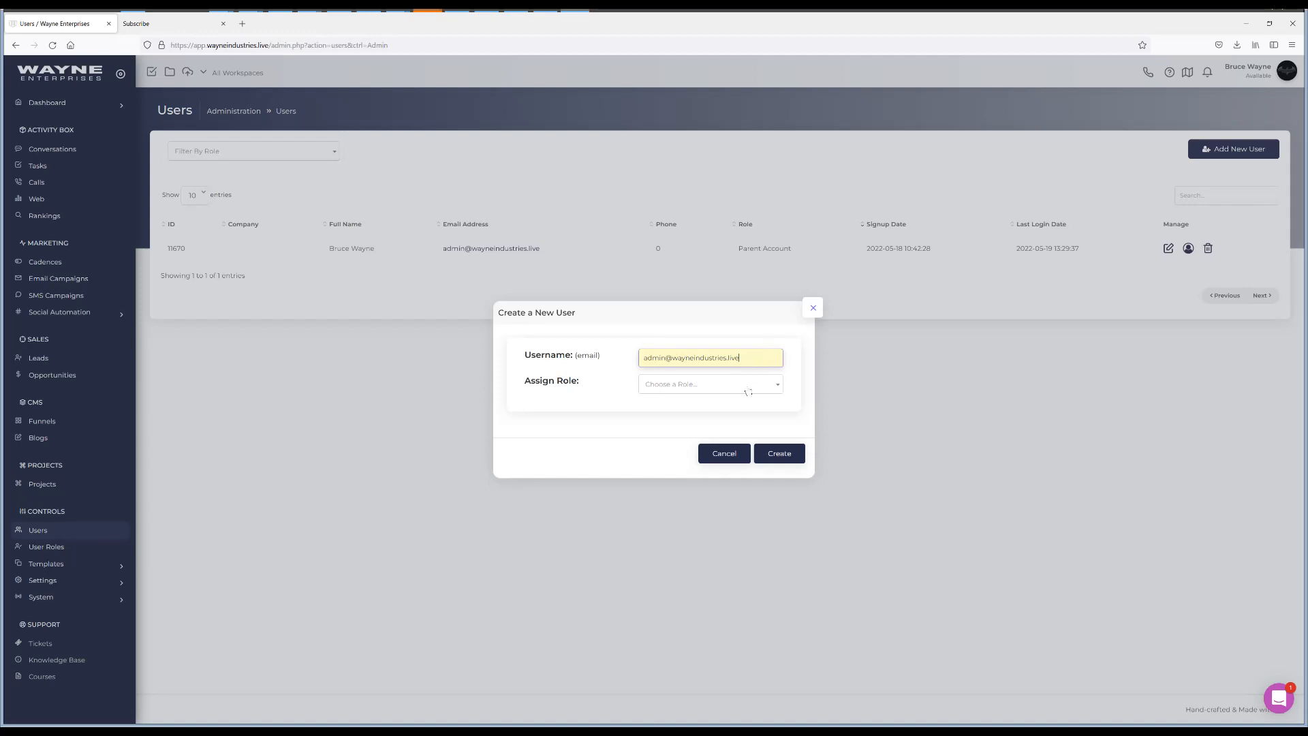
Create a user with the new person's e-mail as username and the Support User Role
drag(583, 352, 590, 354)
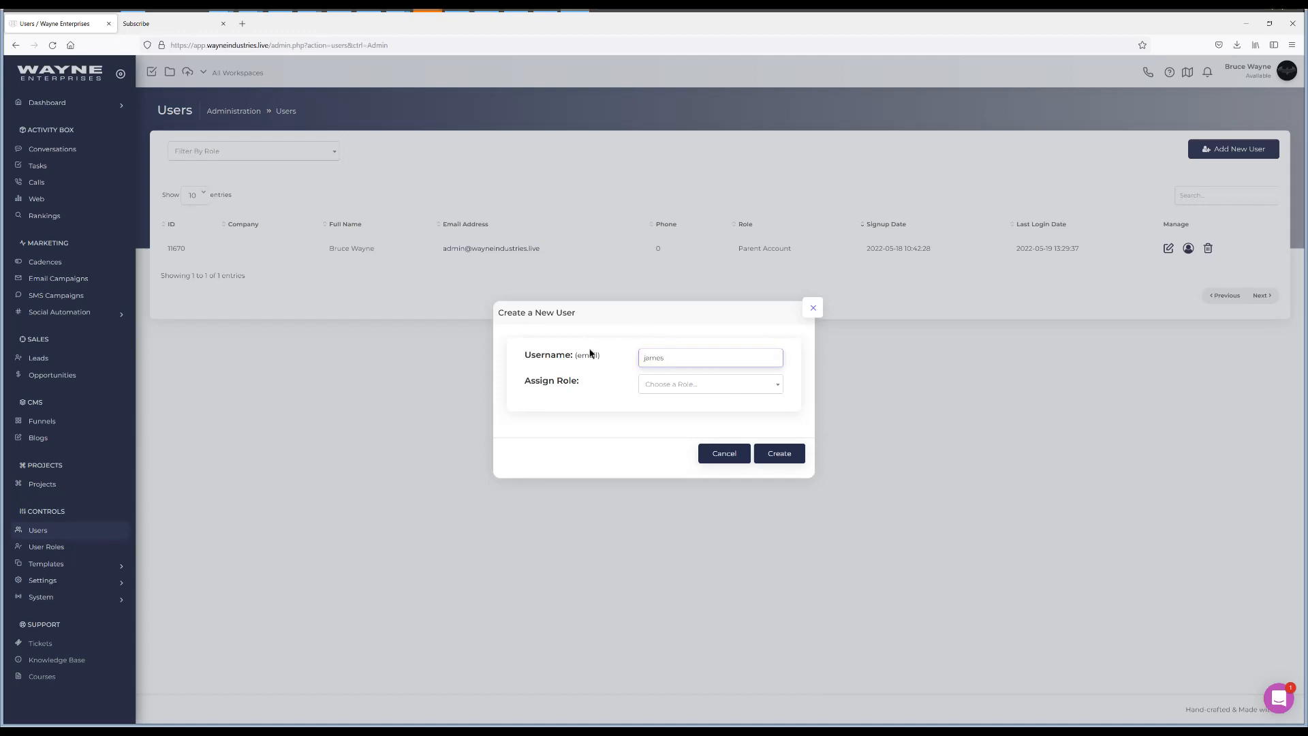
click(660, 385)
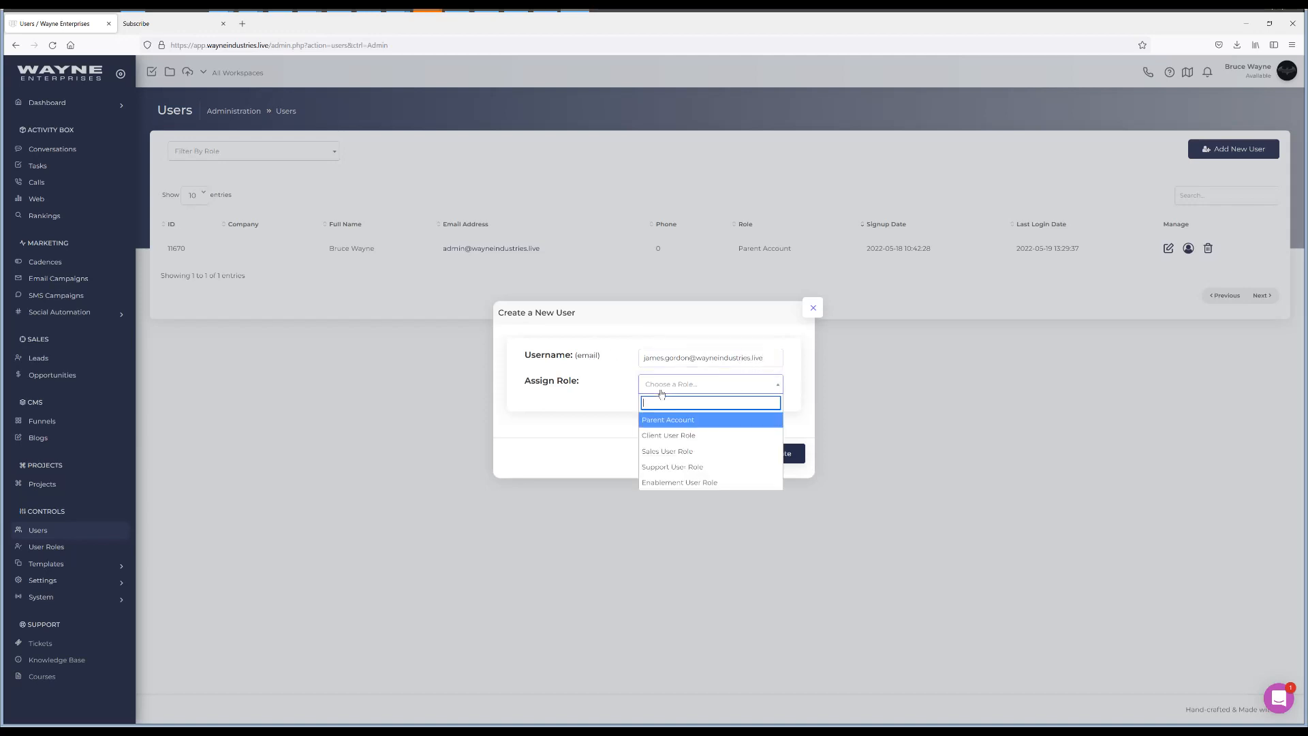
click(667, 469)
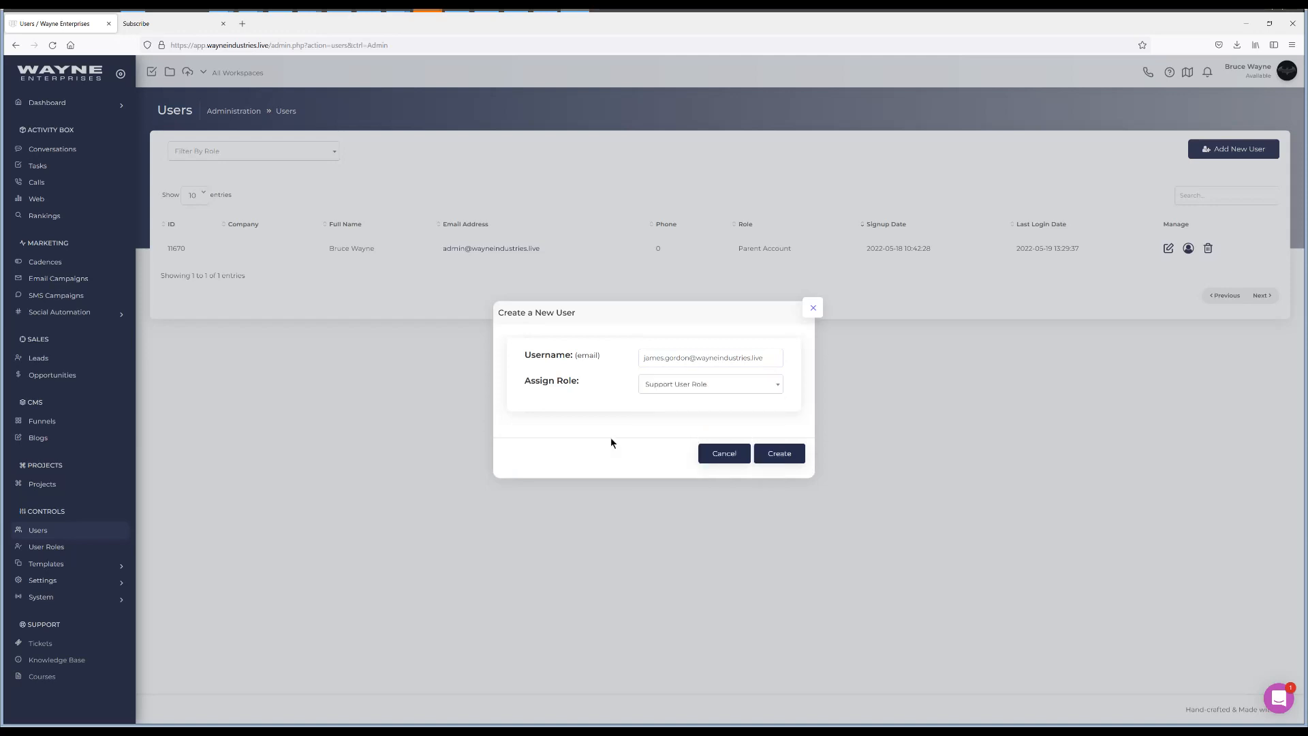
click(793, 462)
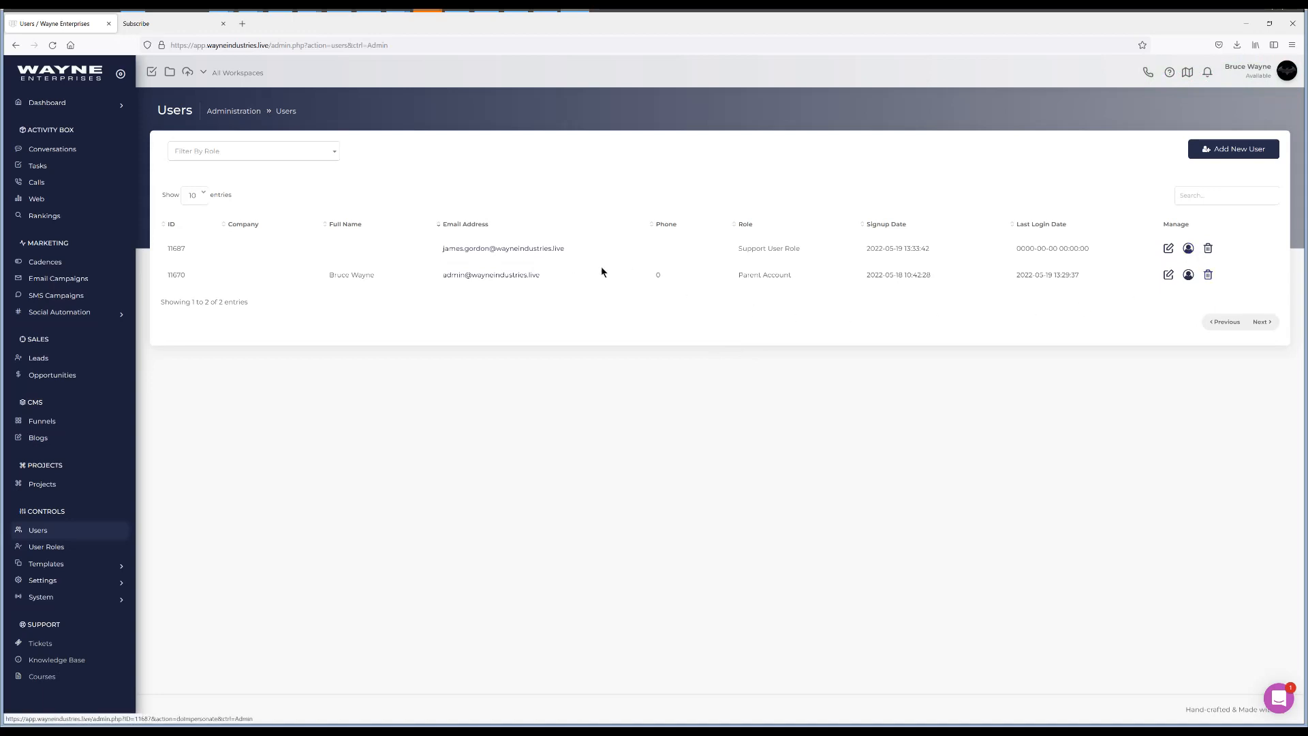
Impersonate the new support user and open their Edit Profile page
click(497, 249)
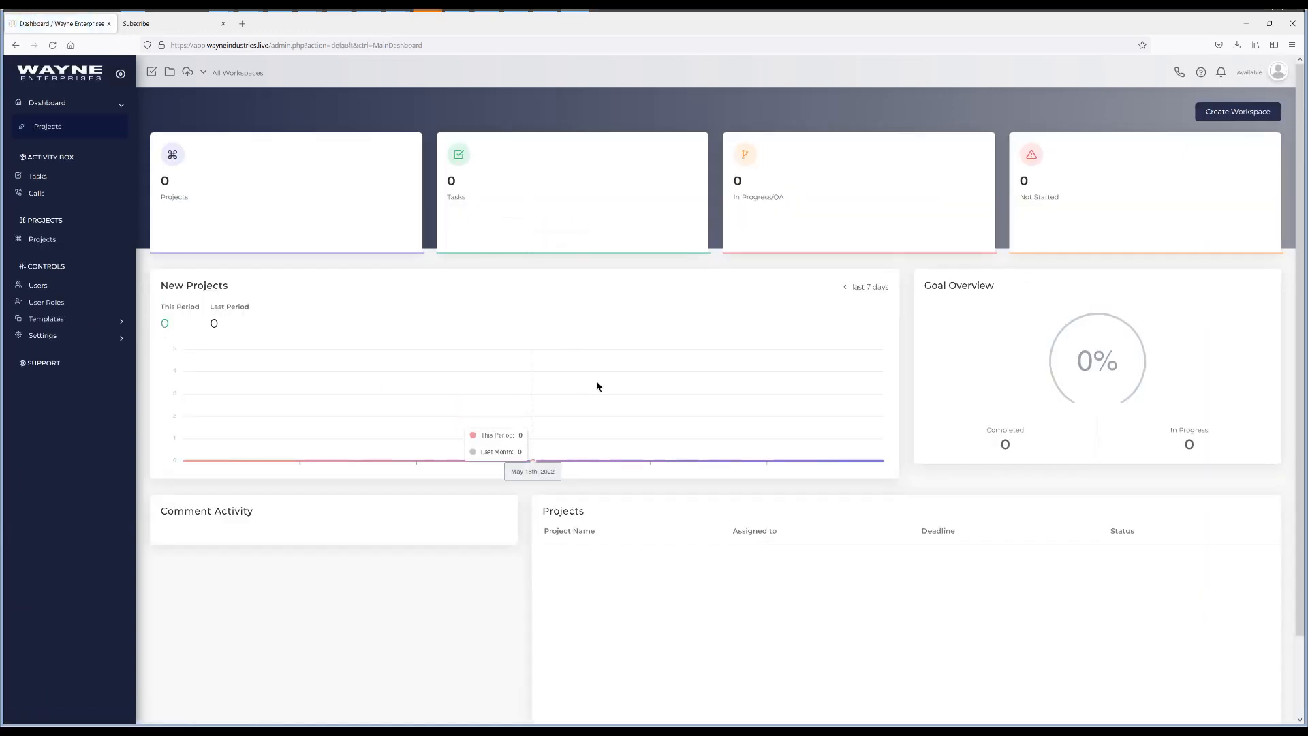
click(1284, 79)
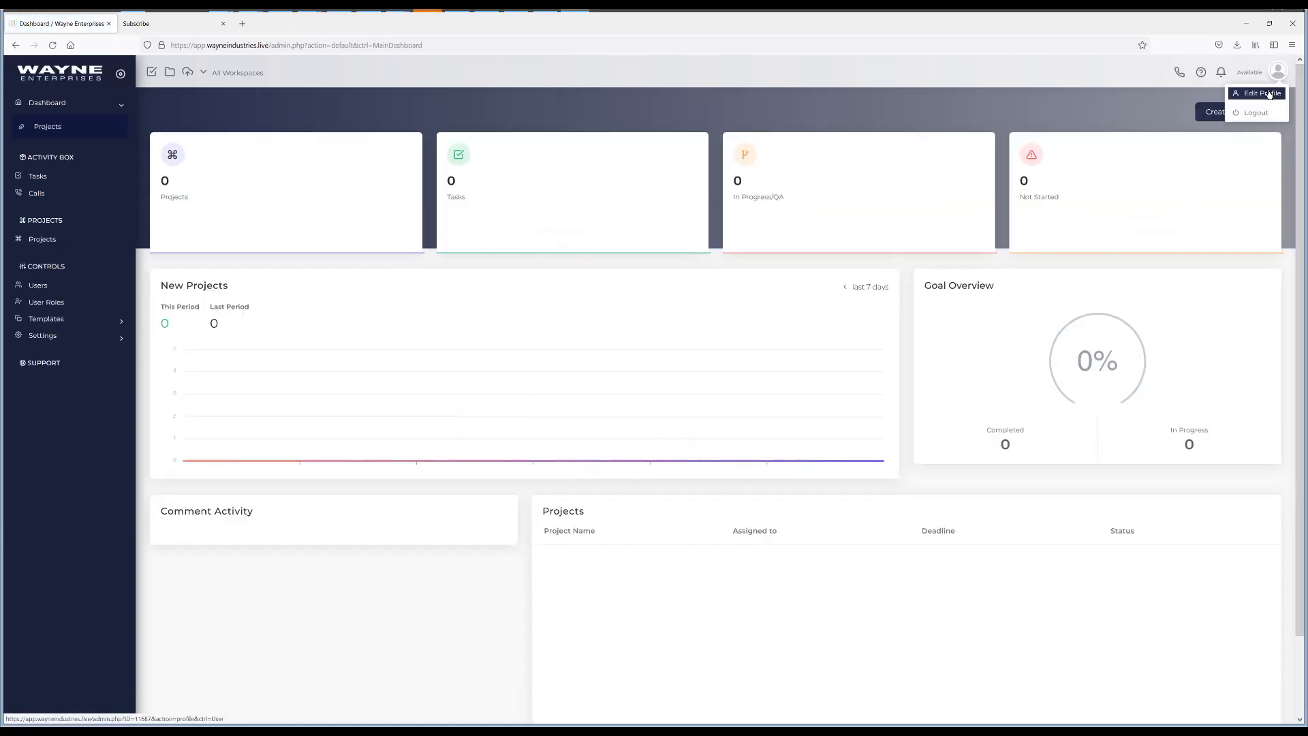
click(1269, 90)
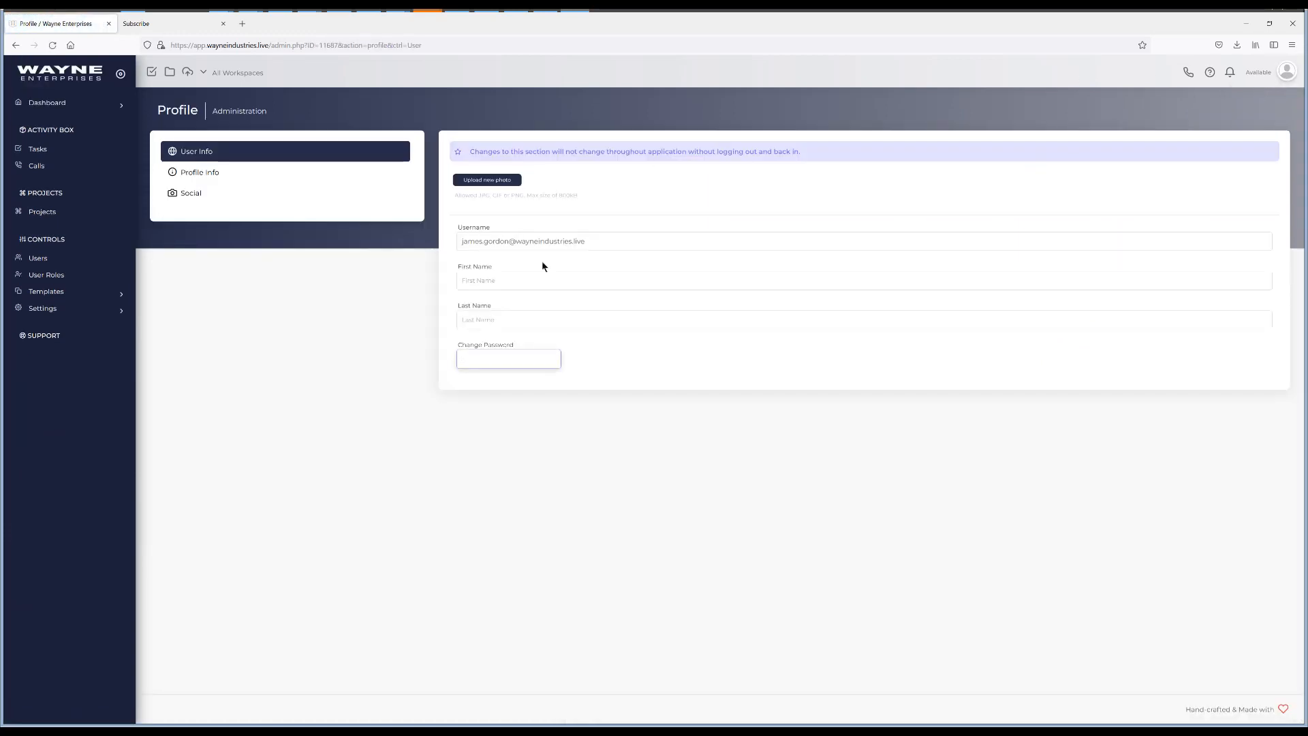
Enter the user's first and last name and set a new password
click(512, 280)
text(James)
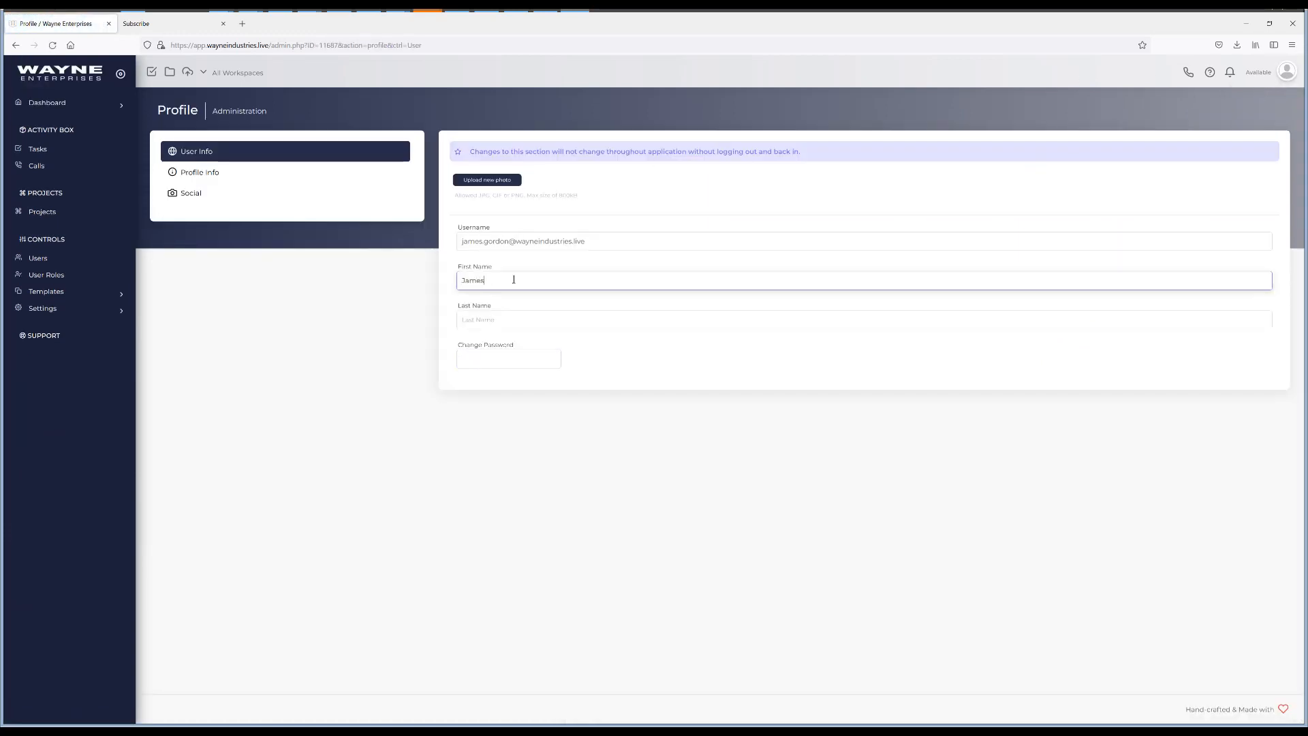
key(Tab)
text(Gordon)
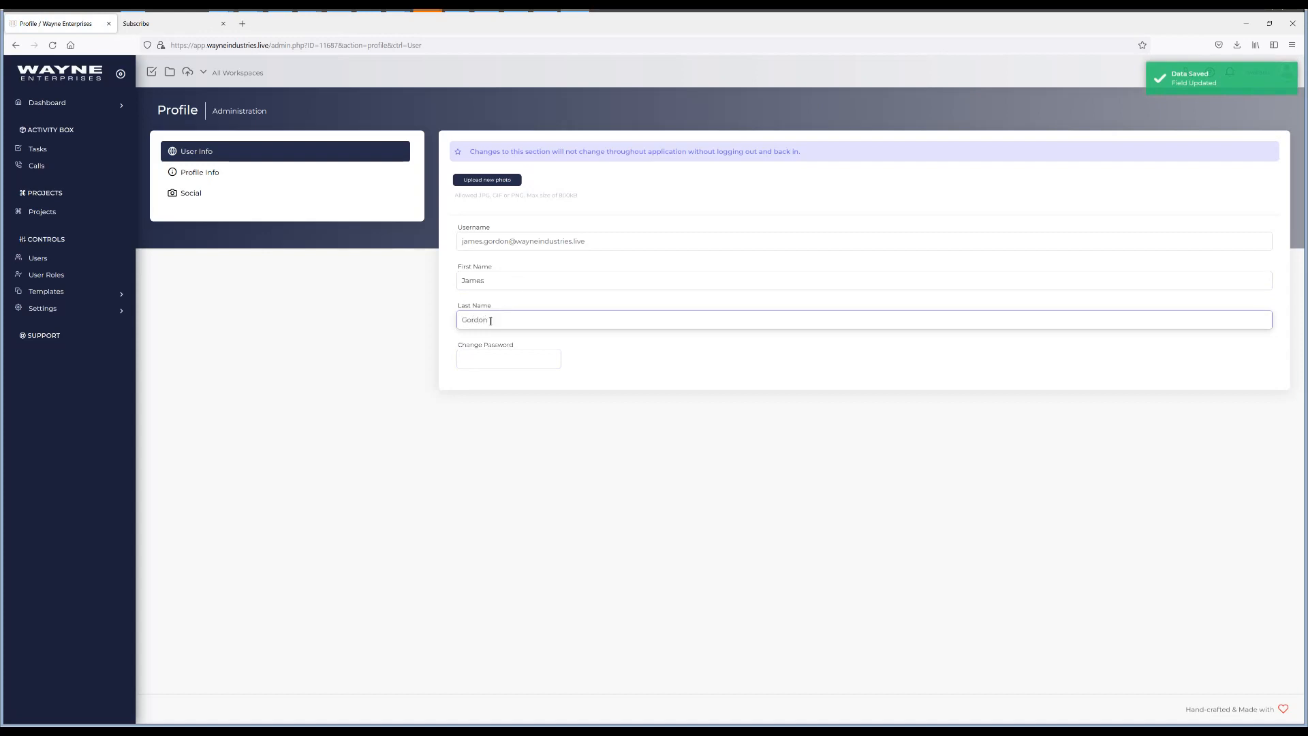
click(479, 362)
text(12)
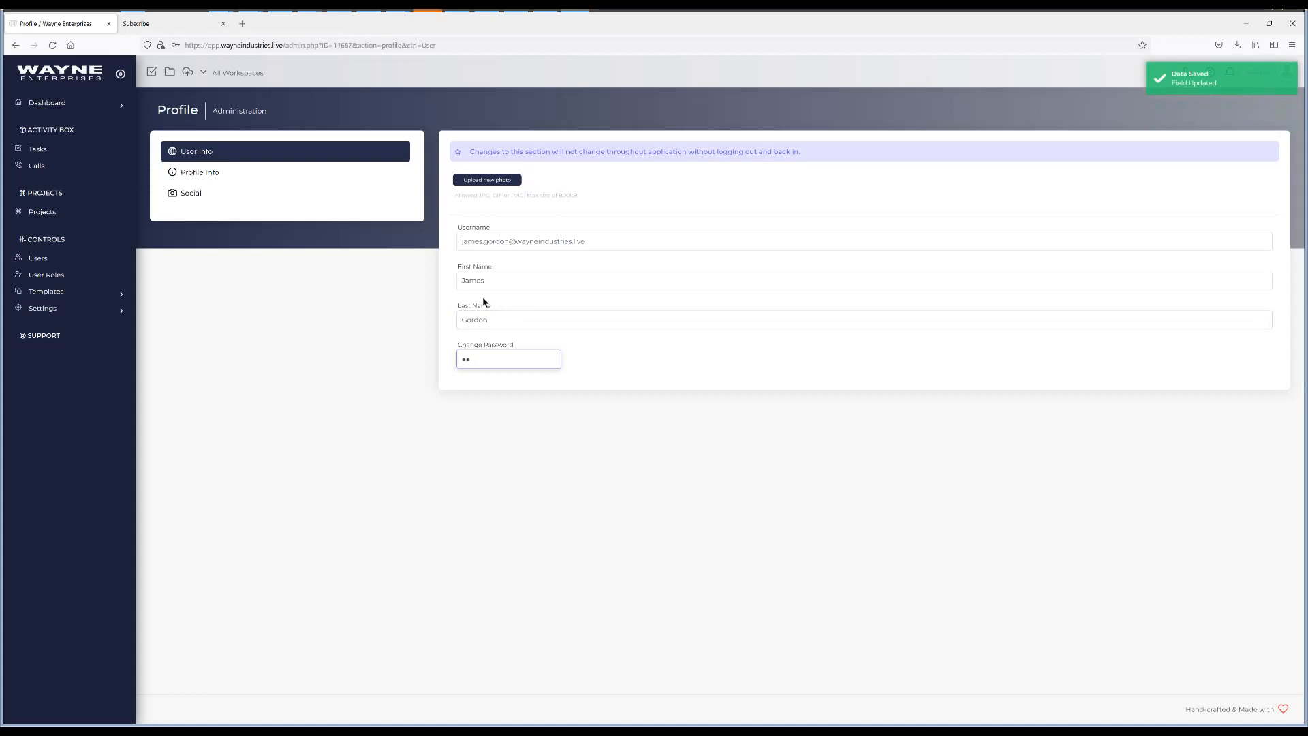
text(34567)
click(378, 353)
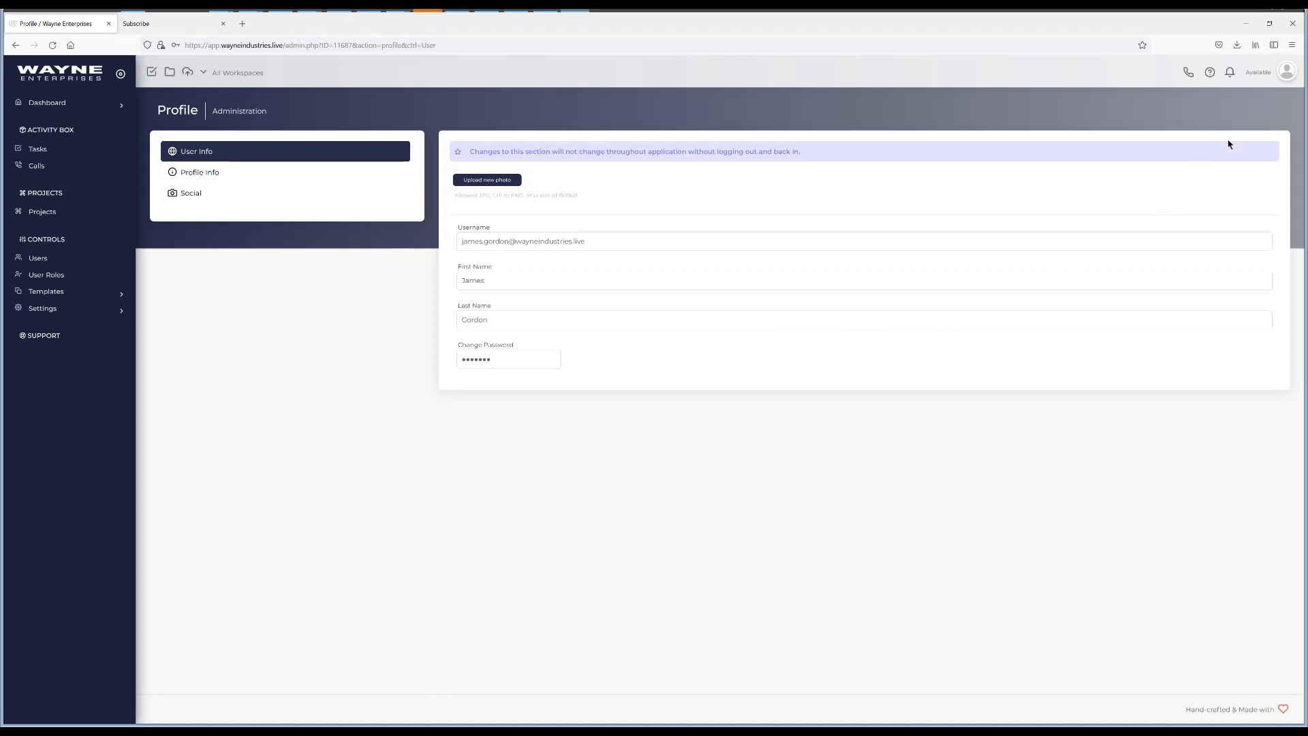
click(1285, 74)
Log out back to the Users list and start another user with the new person's e-mail
click(1270, 113)
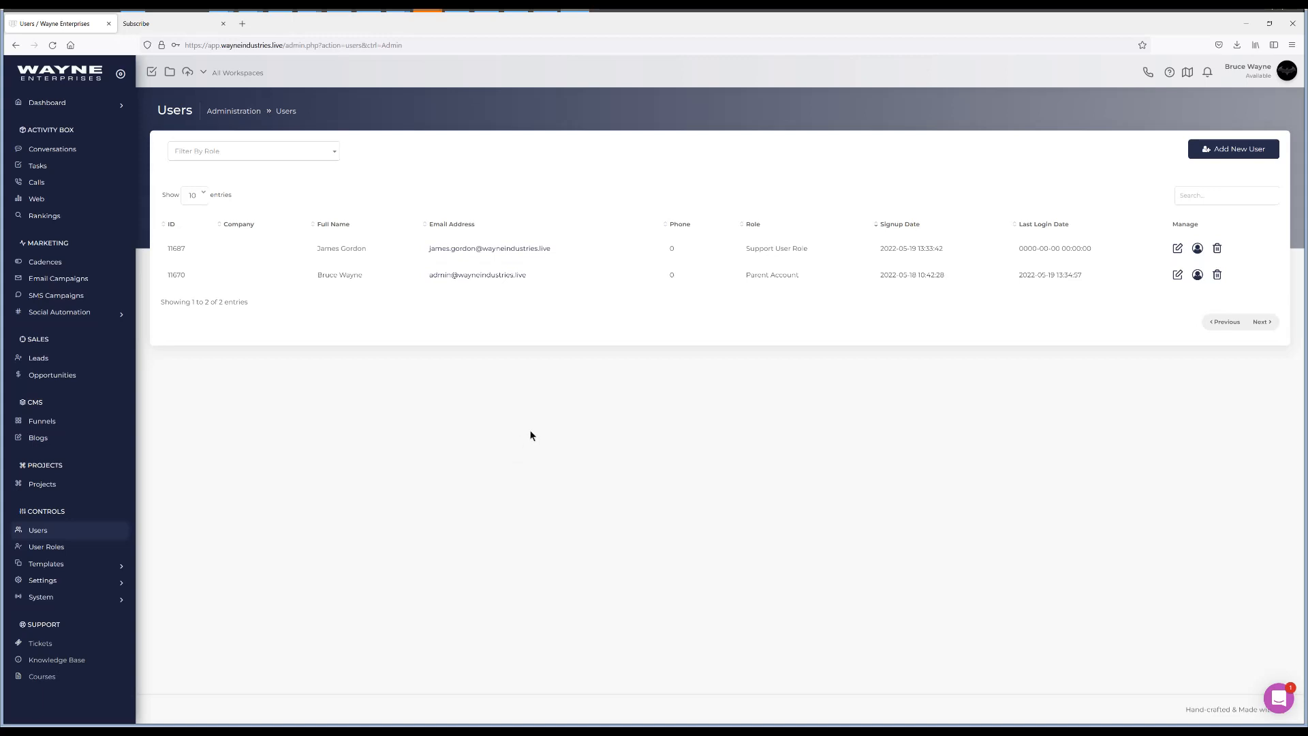
click(1209, 147)
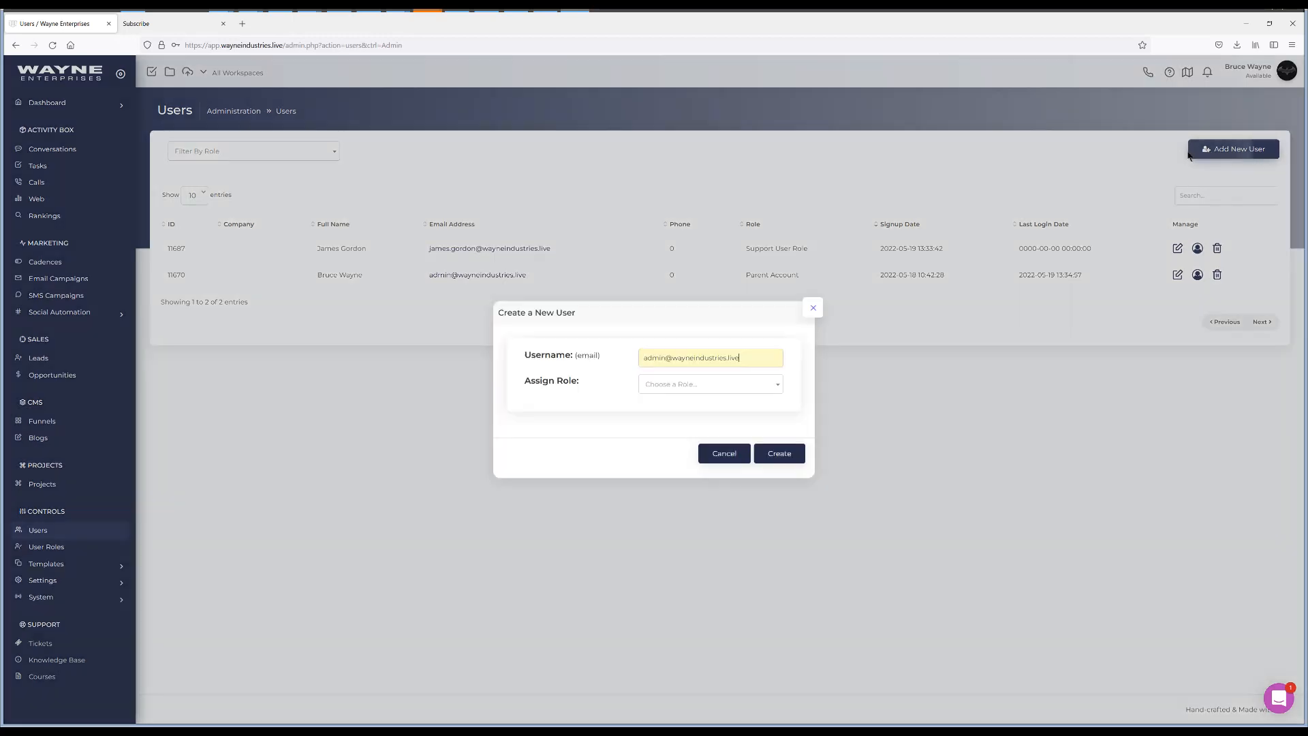
drag(743, 358, 601, 354)
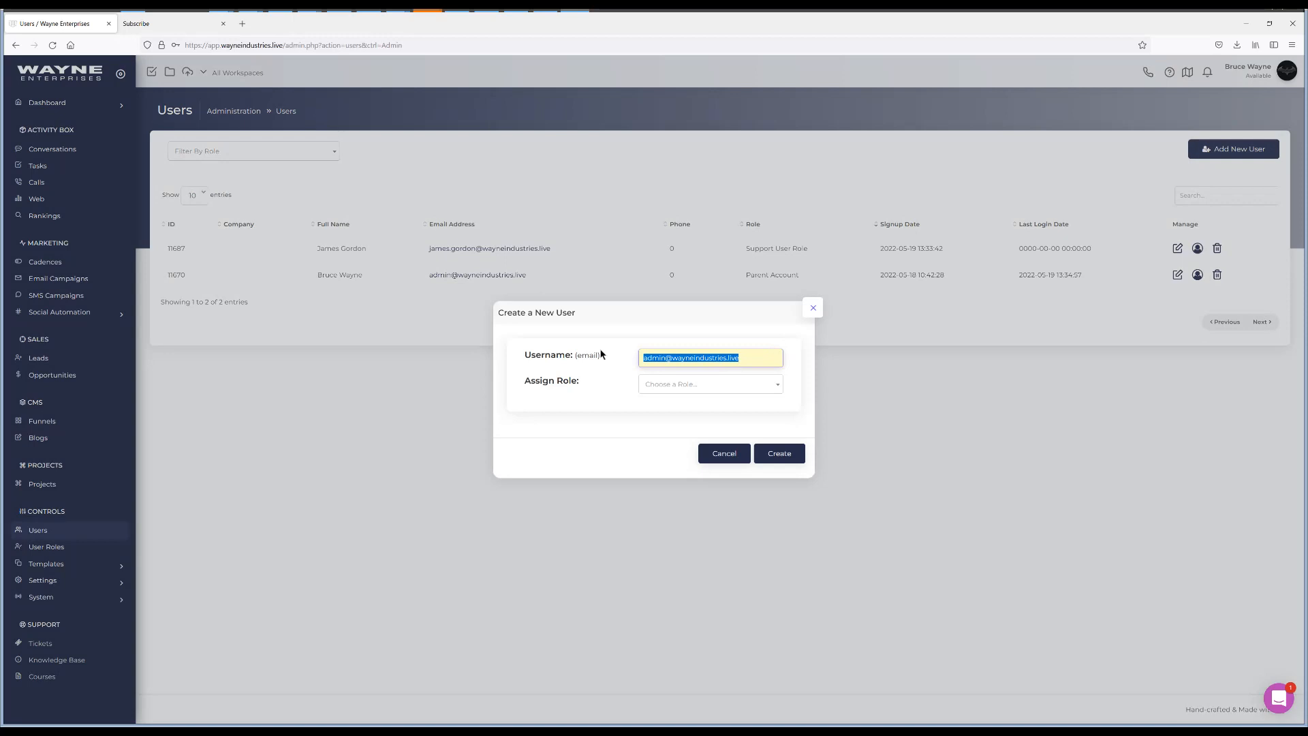
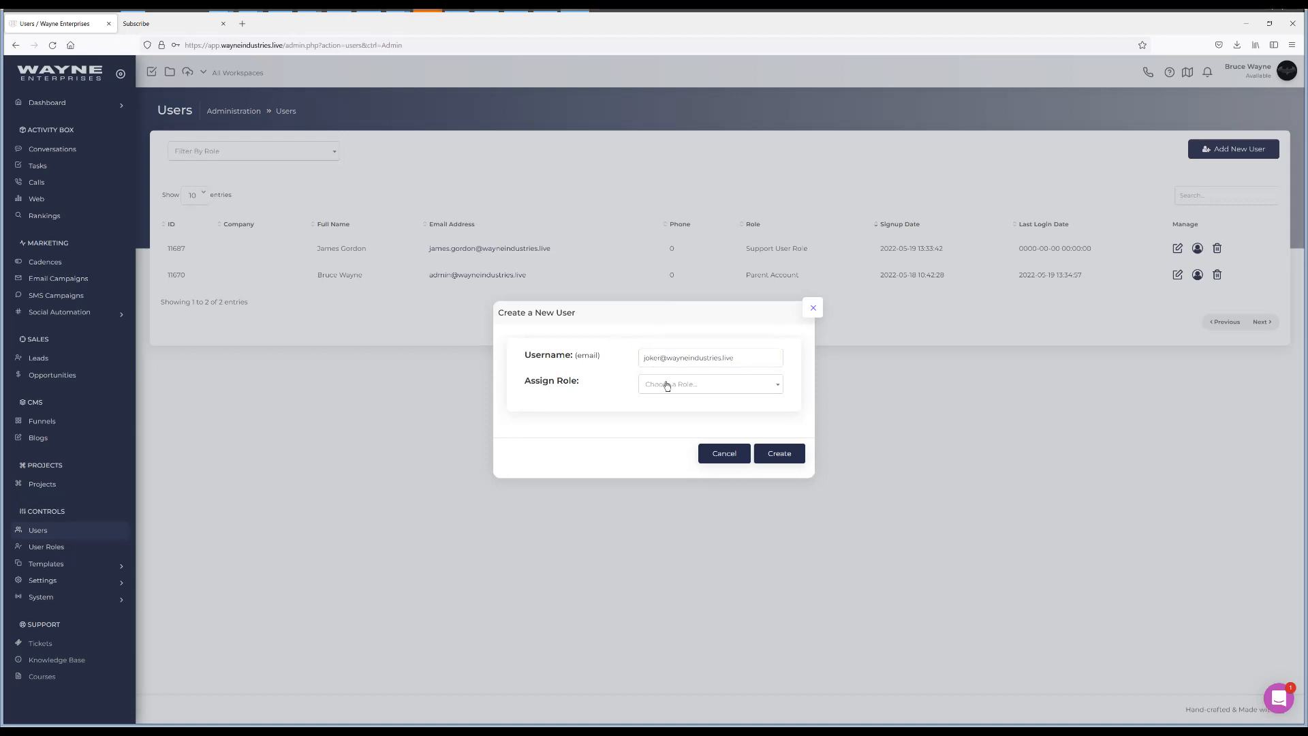
Assign the Parent Account role and create the user
click(667, 386)
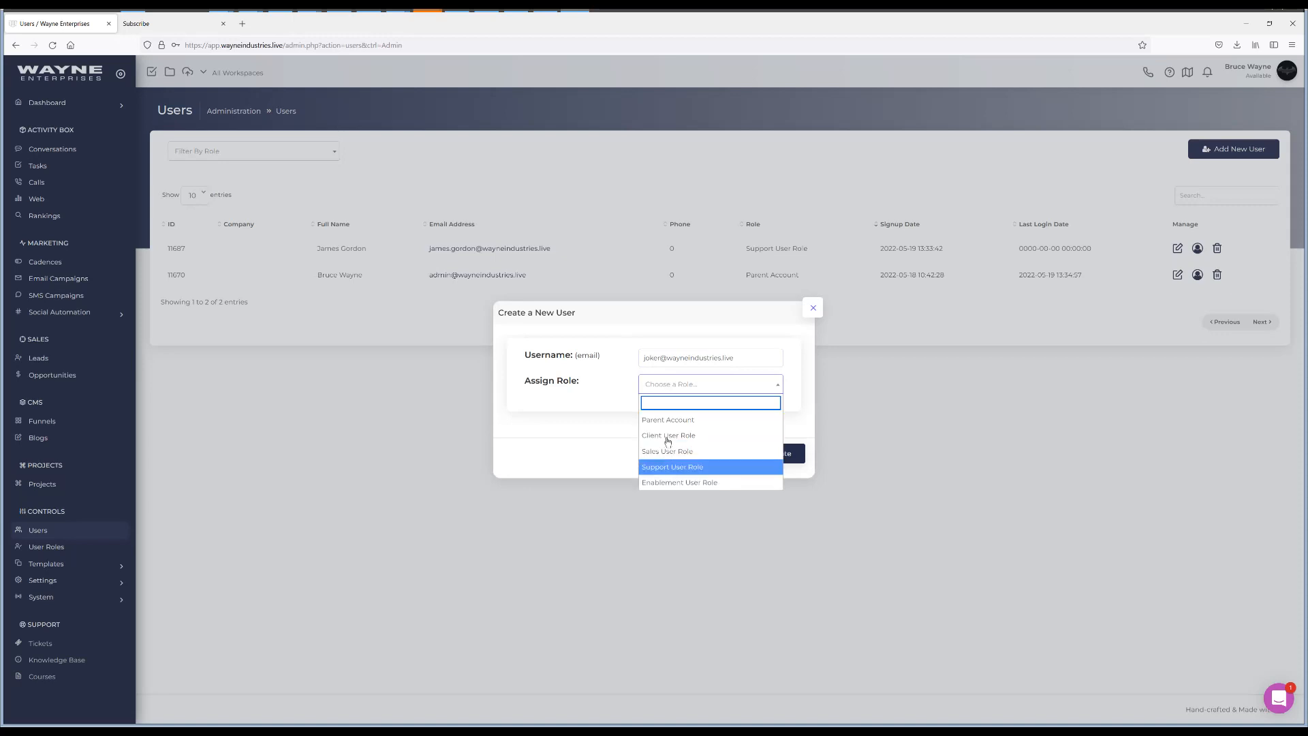
click(668, 420)
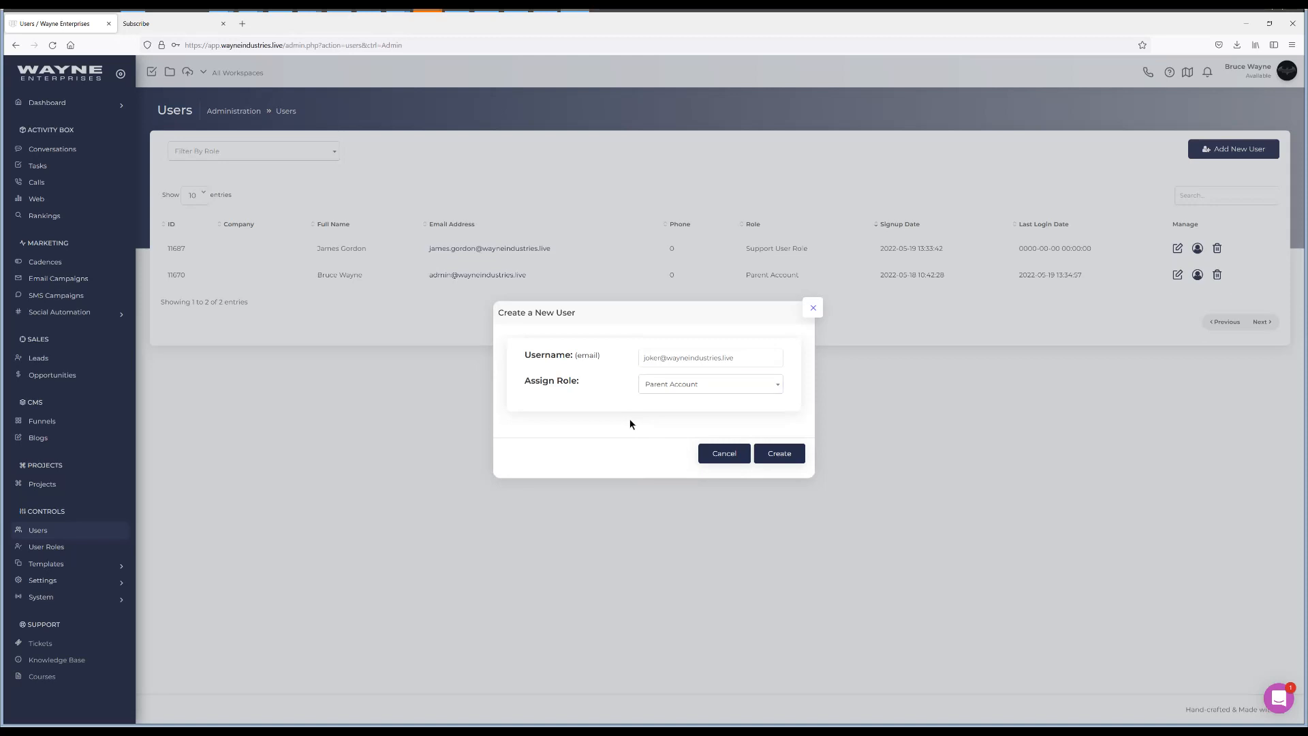
click(788, 453)
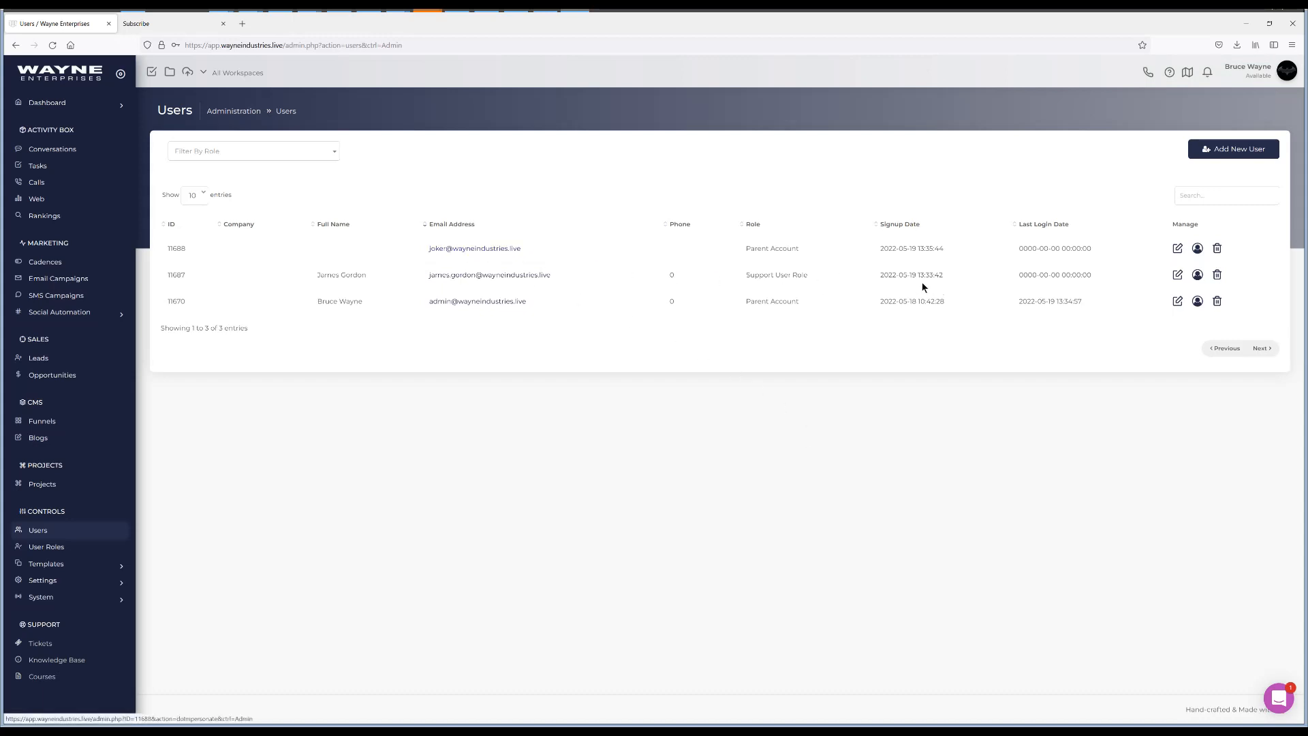
Impersonate the new user and enter their first and last name in the profile
click(462, 252)
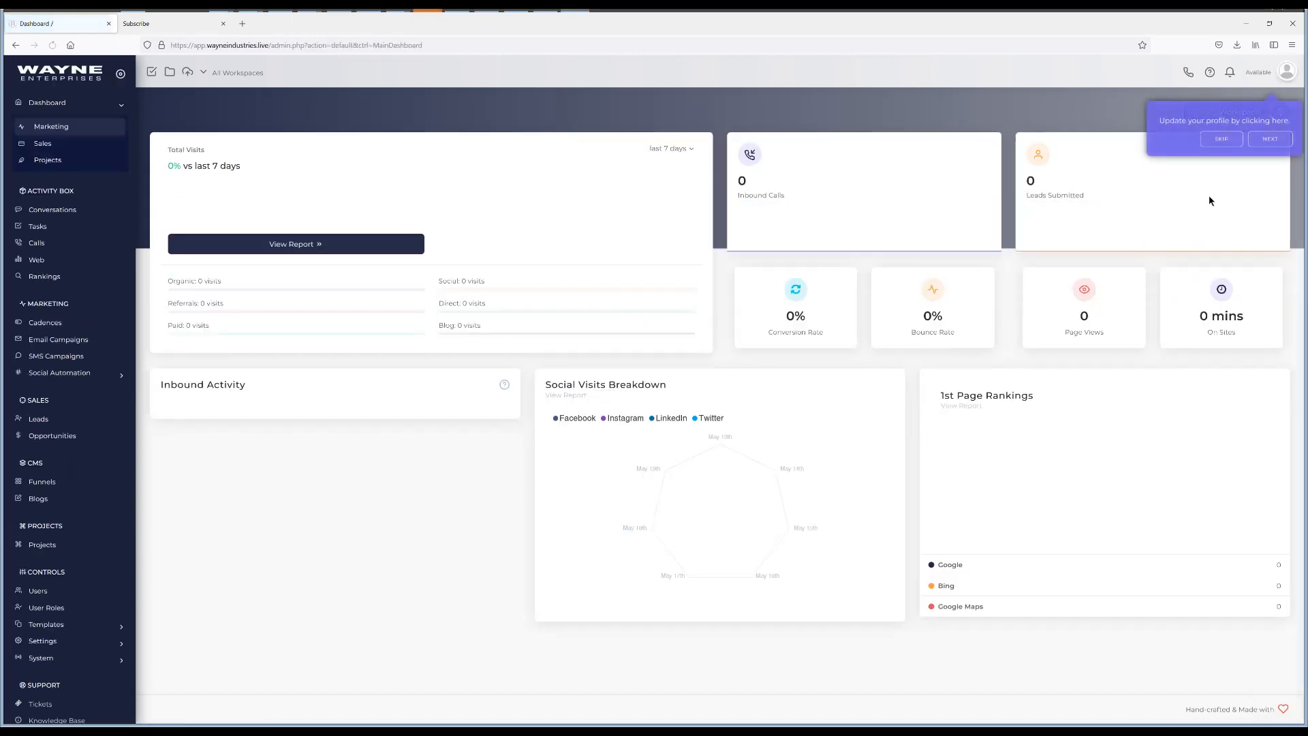
click(1286, 73)
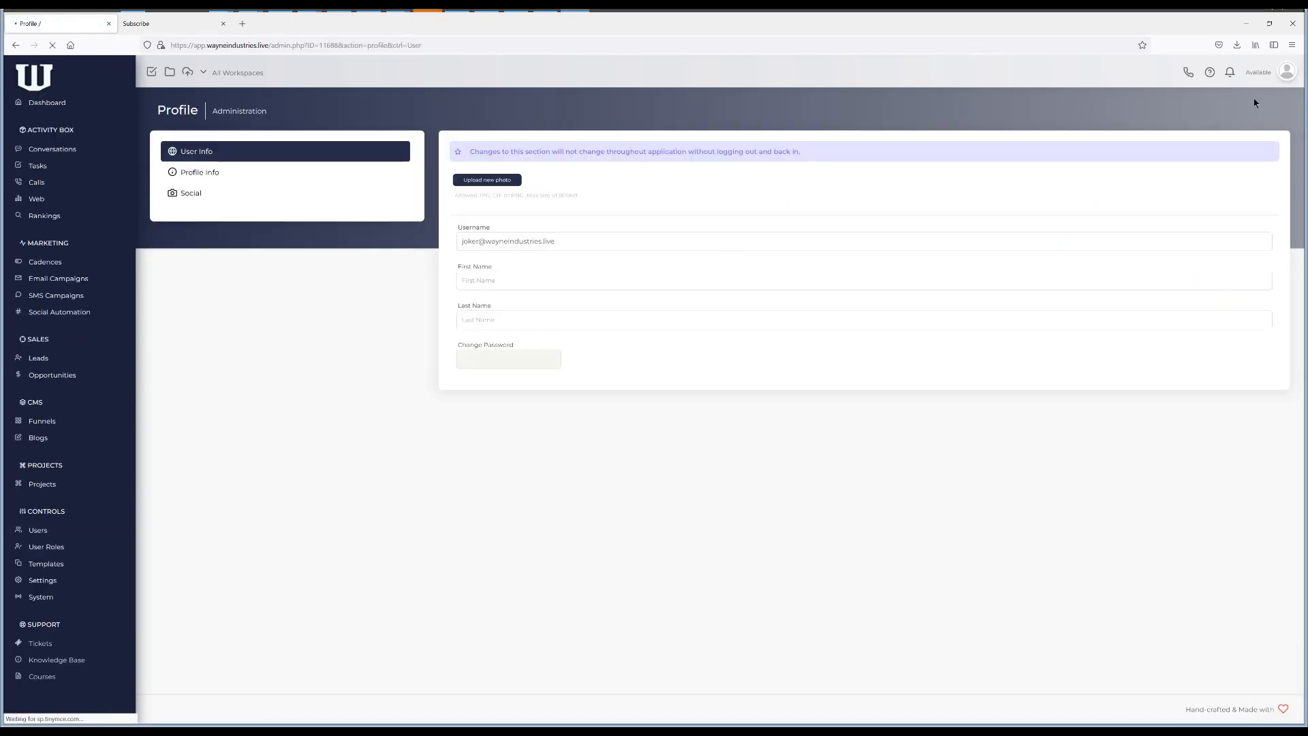
click(545, 273)
text(The)
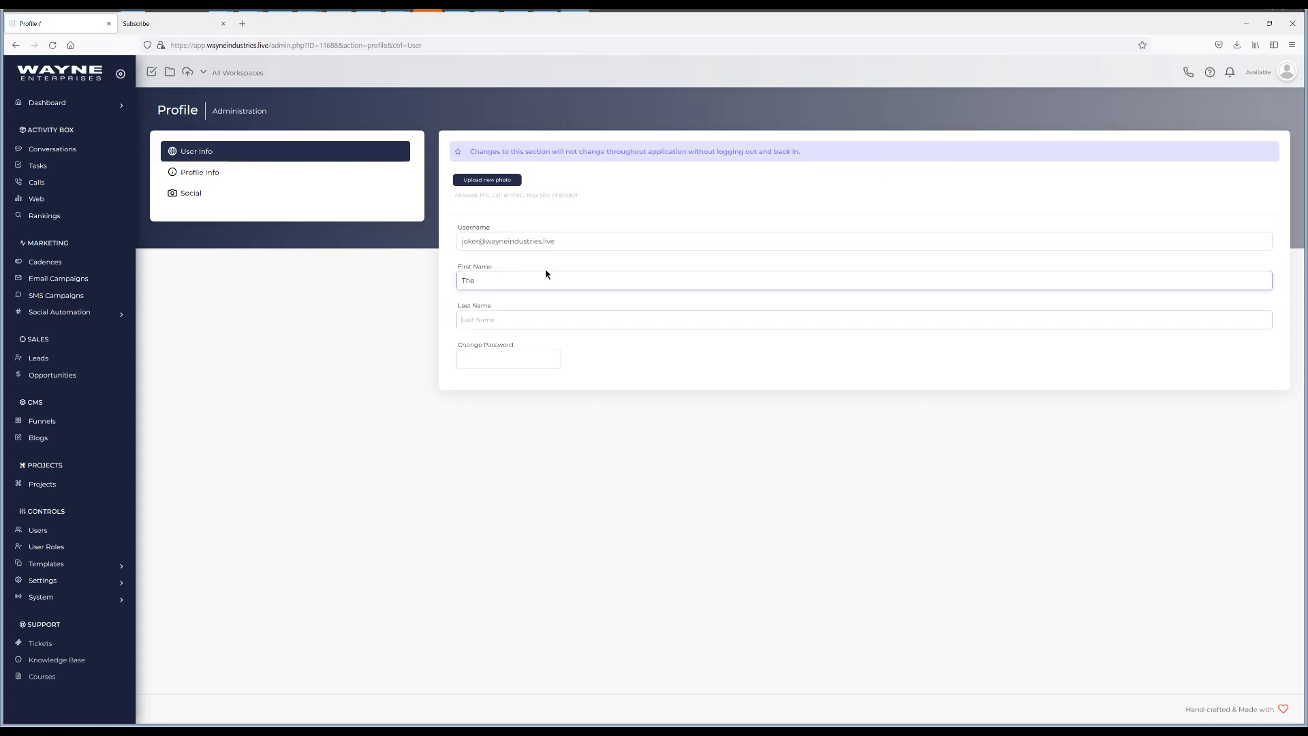
key(Tab)
text(Joker)
key(Tab)
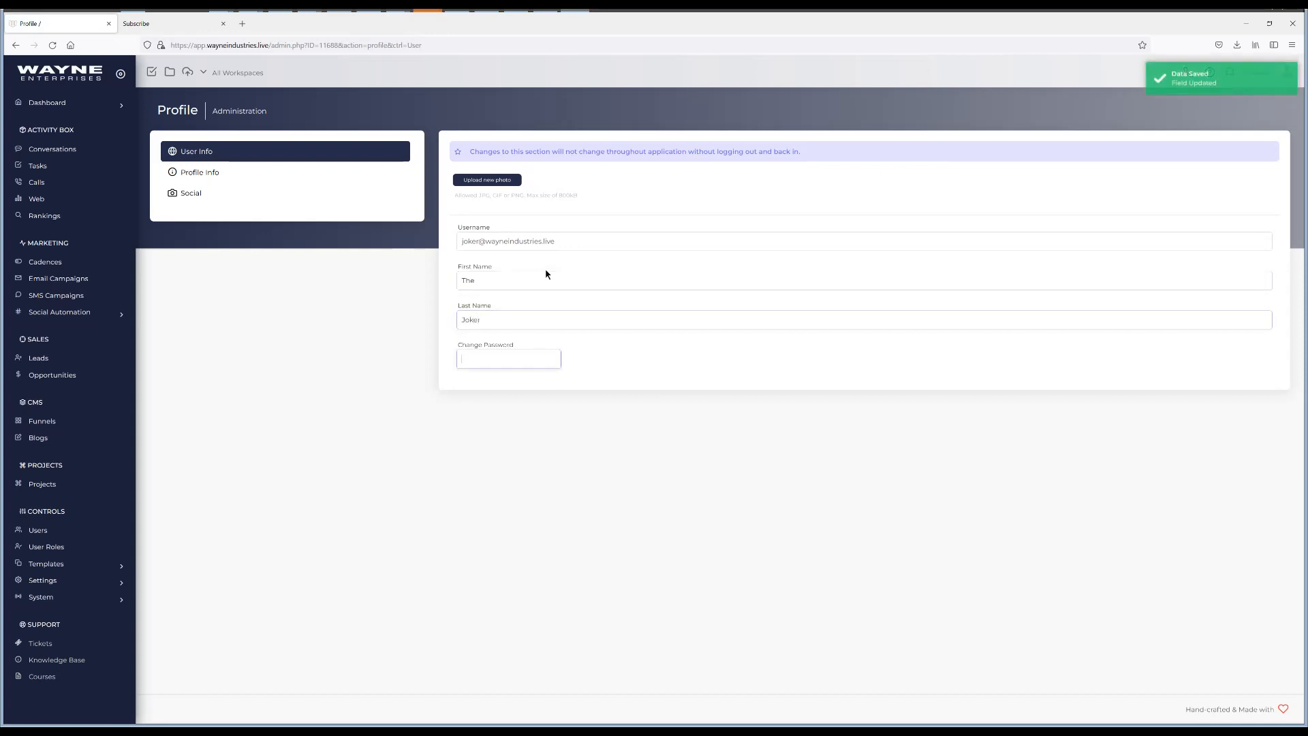
Set the user's password, then view the Marketing dashboard
text(•••••)
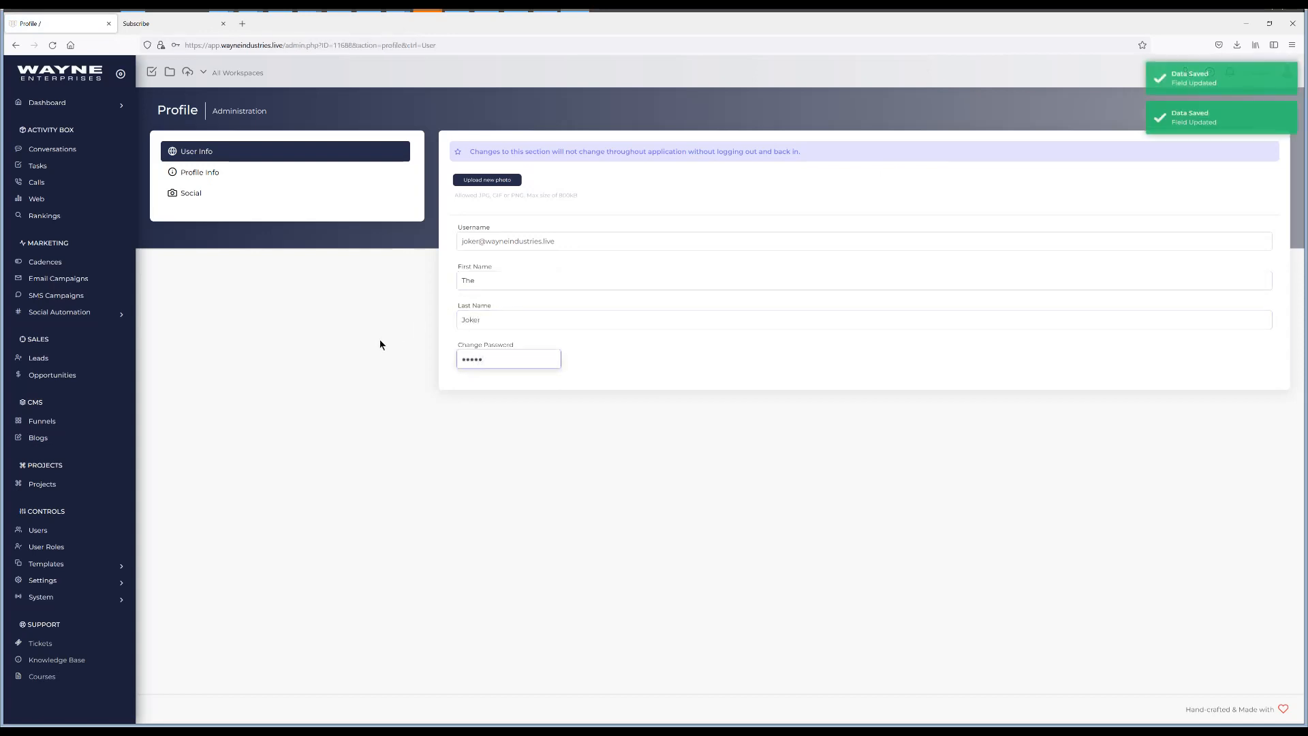
click(380, 344)
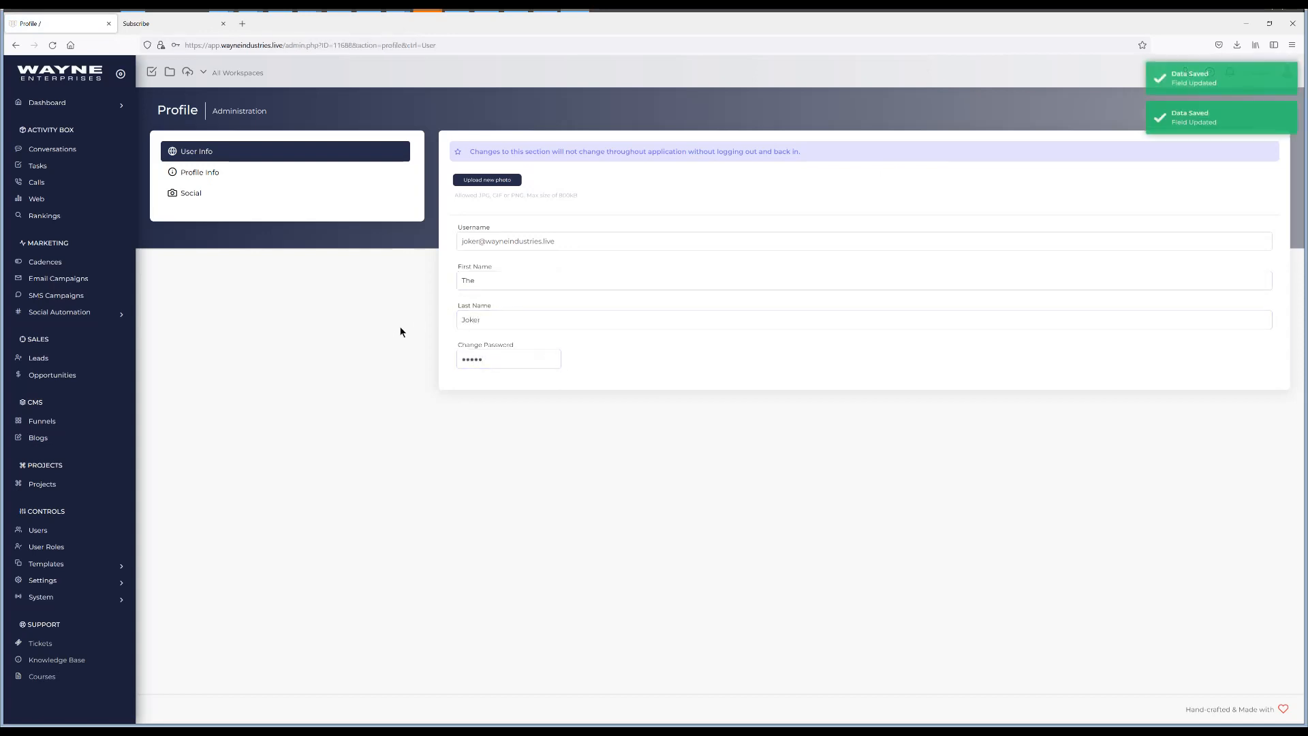
click(64, 103)
click(60, 130)
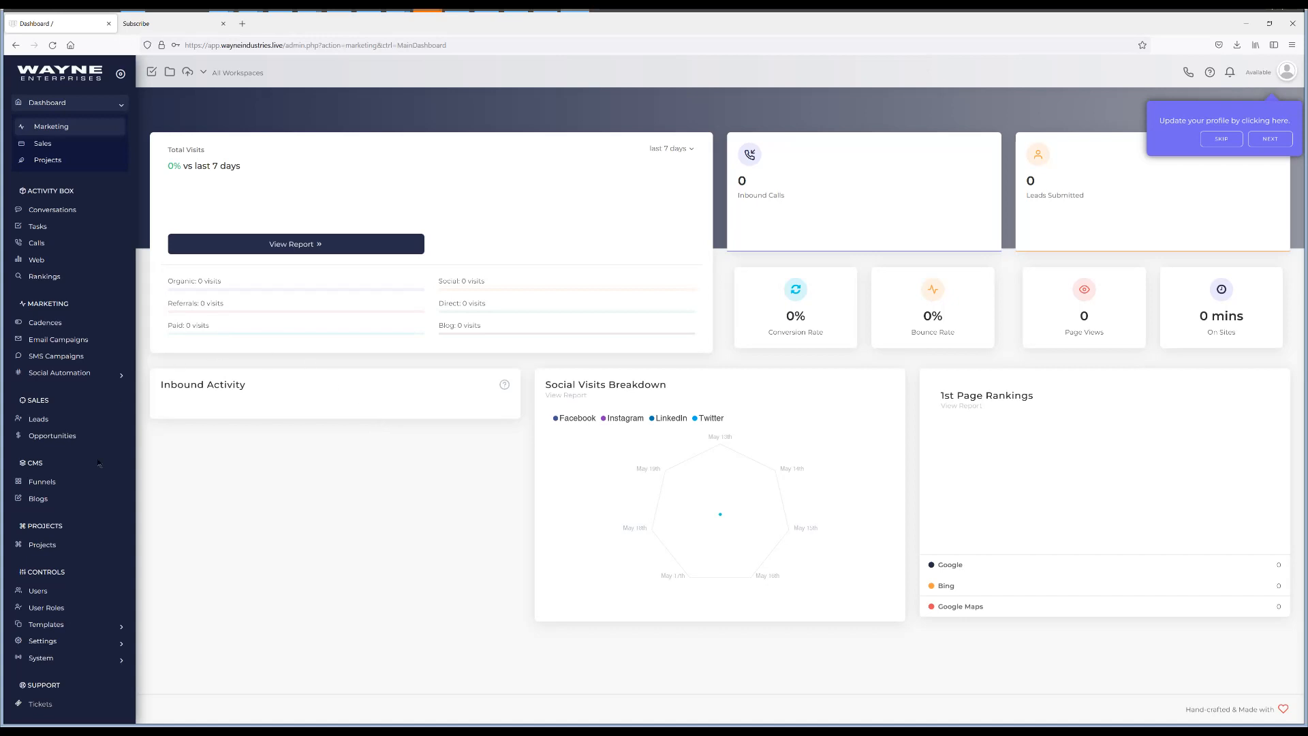
Log out of the new user's session from the avatar menu
scroll(74, 566, down, 1)
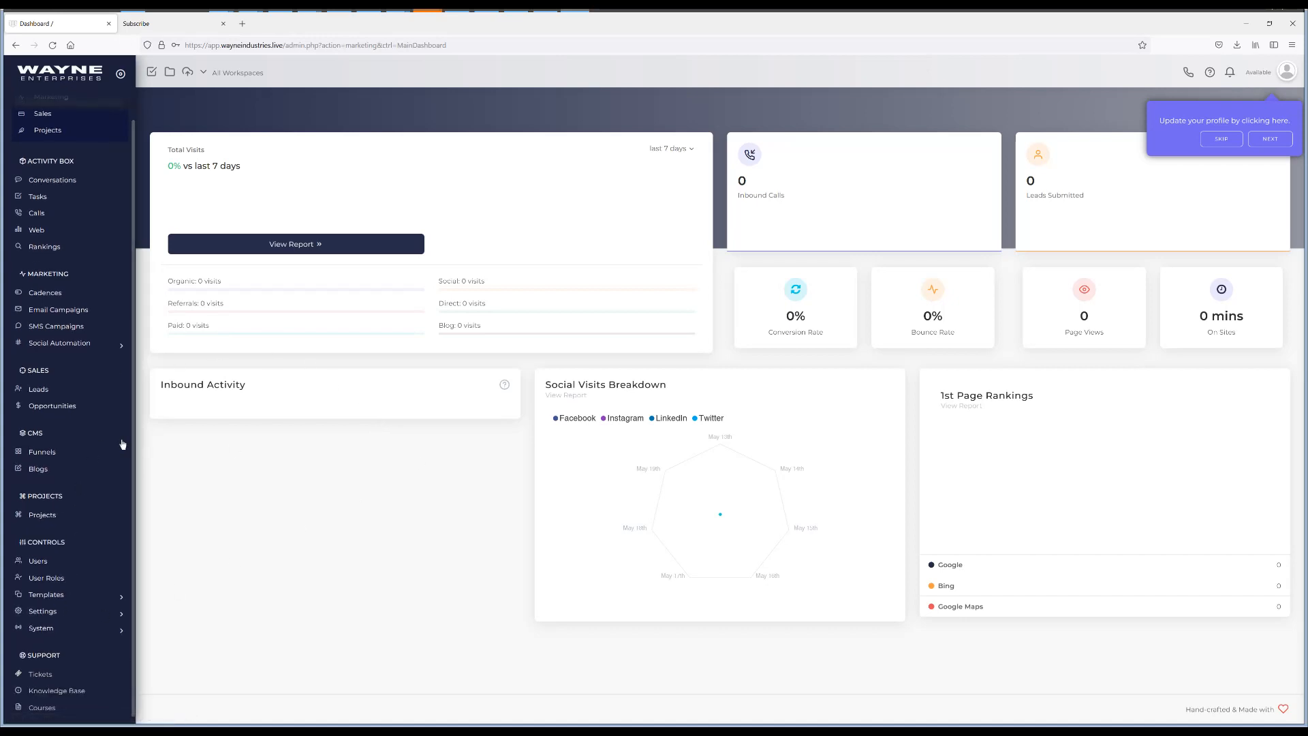
scroll(120, 444, up, 1)
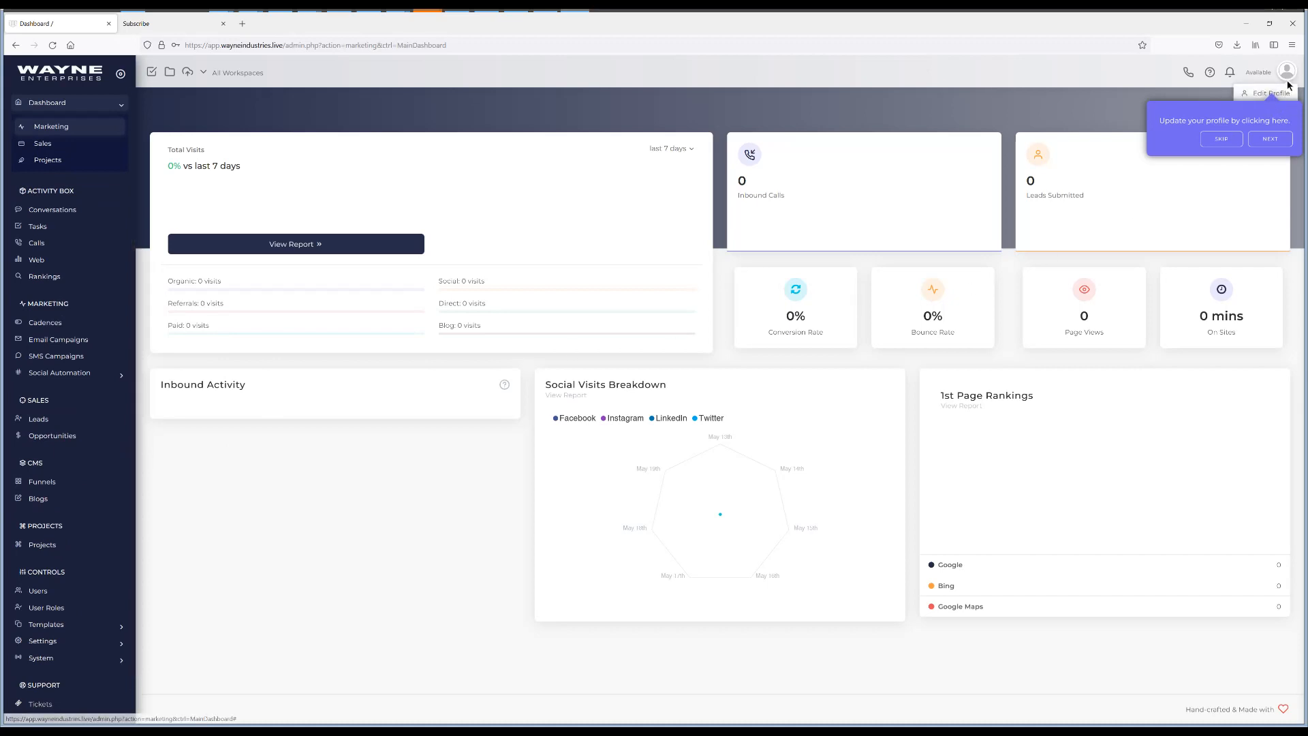
click(1285, 93)
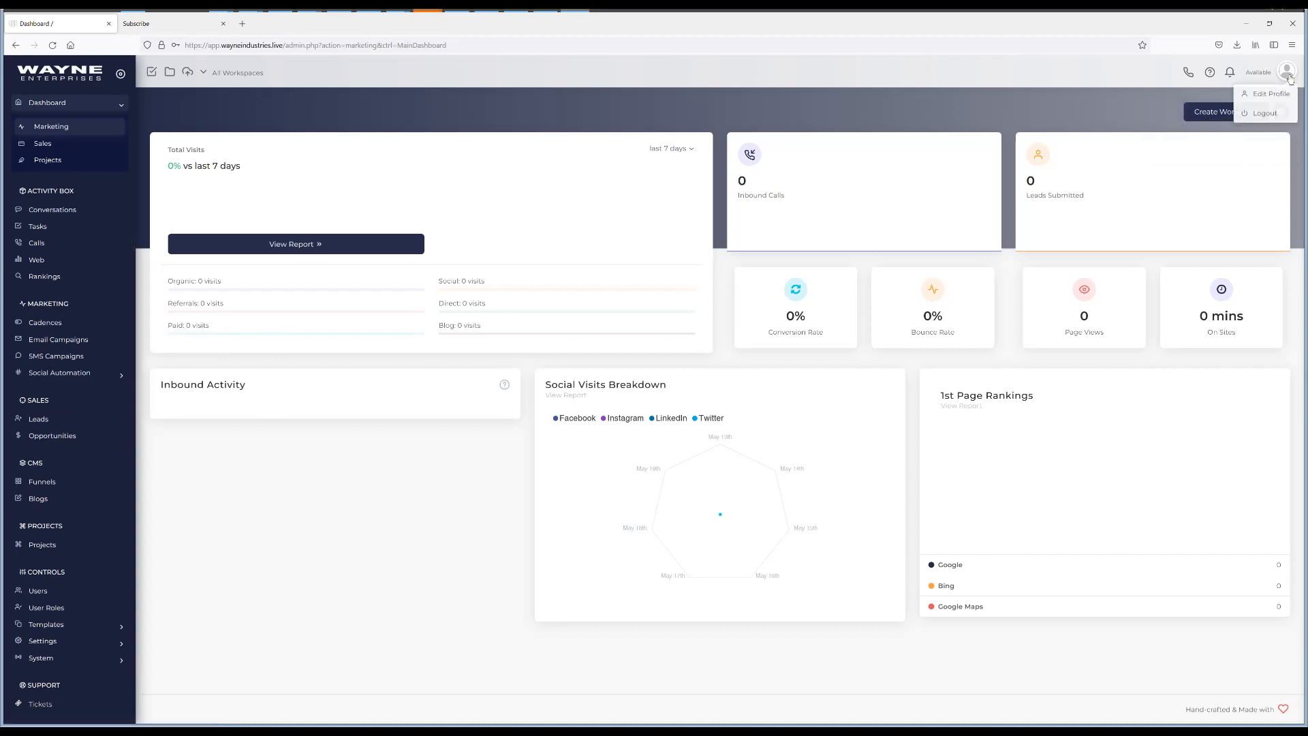
click(1272, 113)
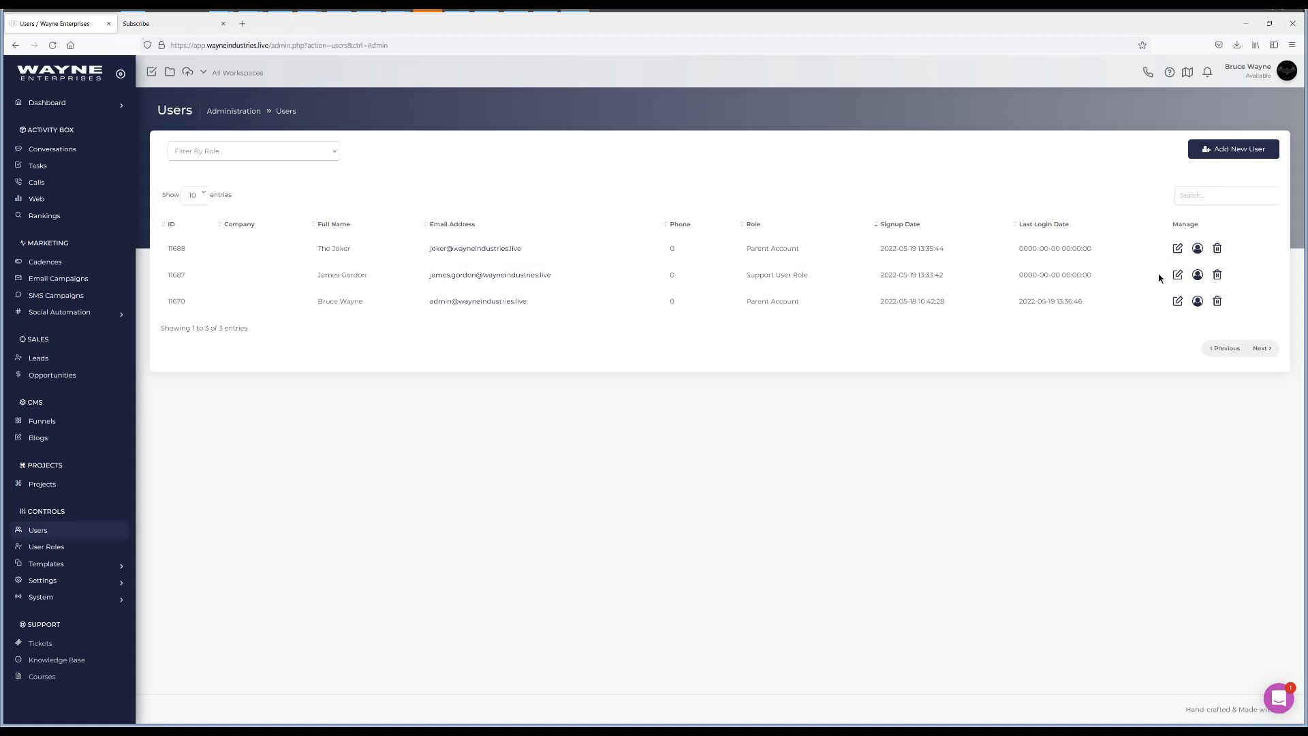
click(1177, 248)
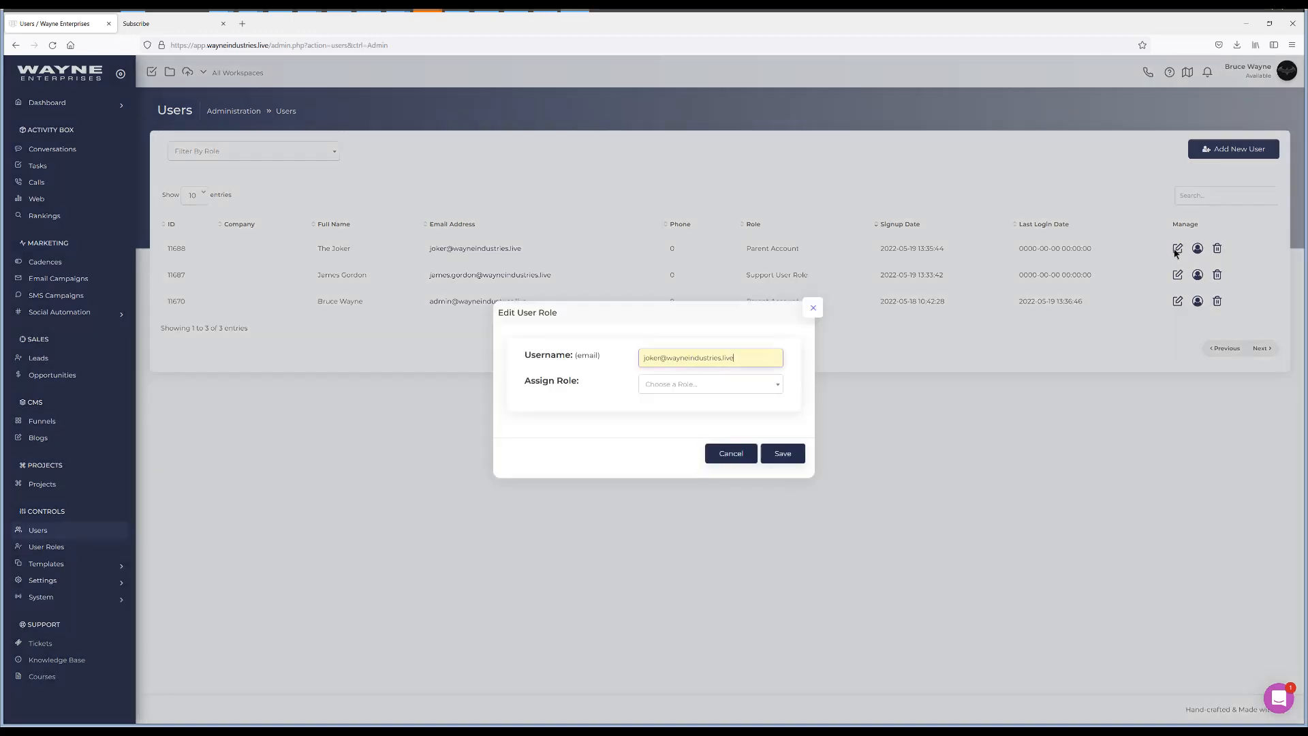
click(671, 383)
click(610, 398)
click(812, 306)
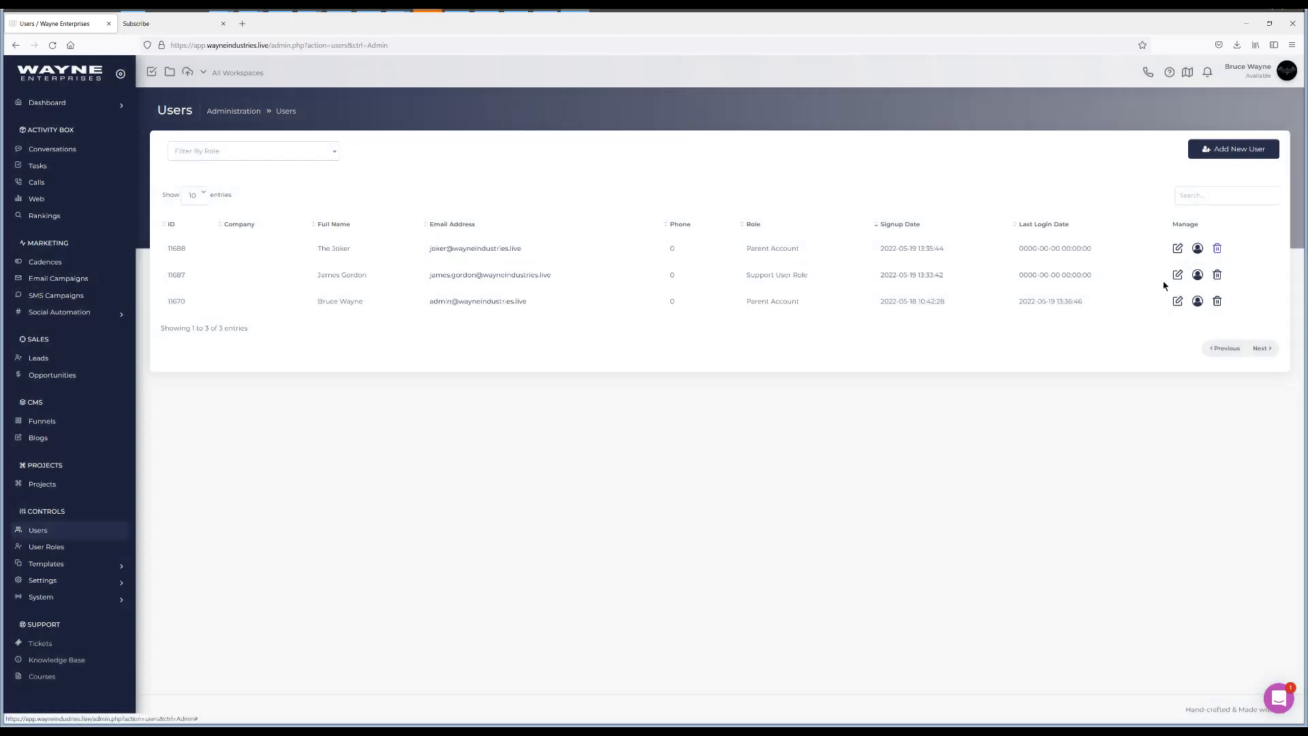